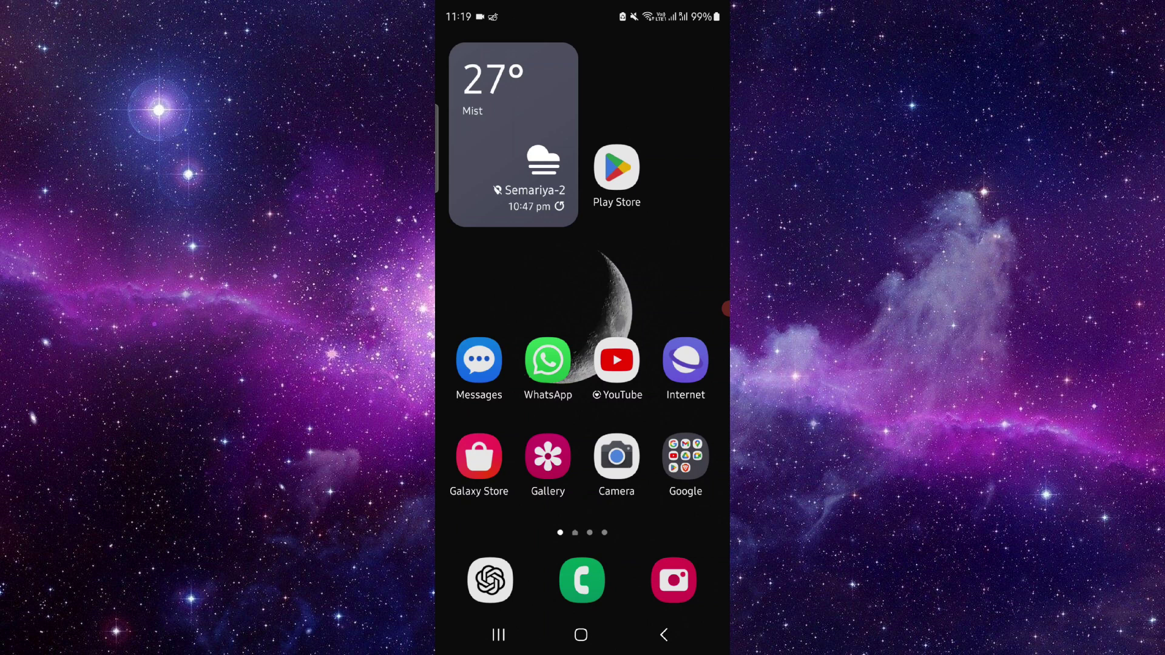
left_click(499, 636)
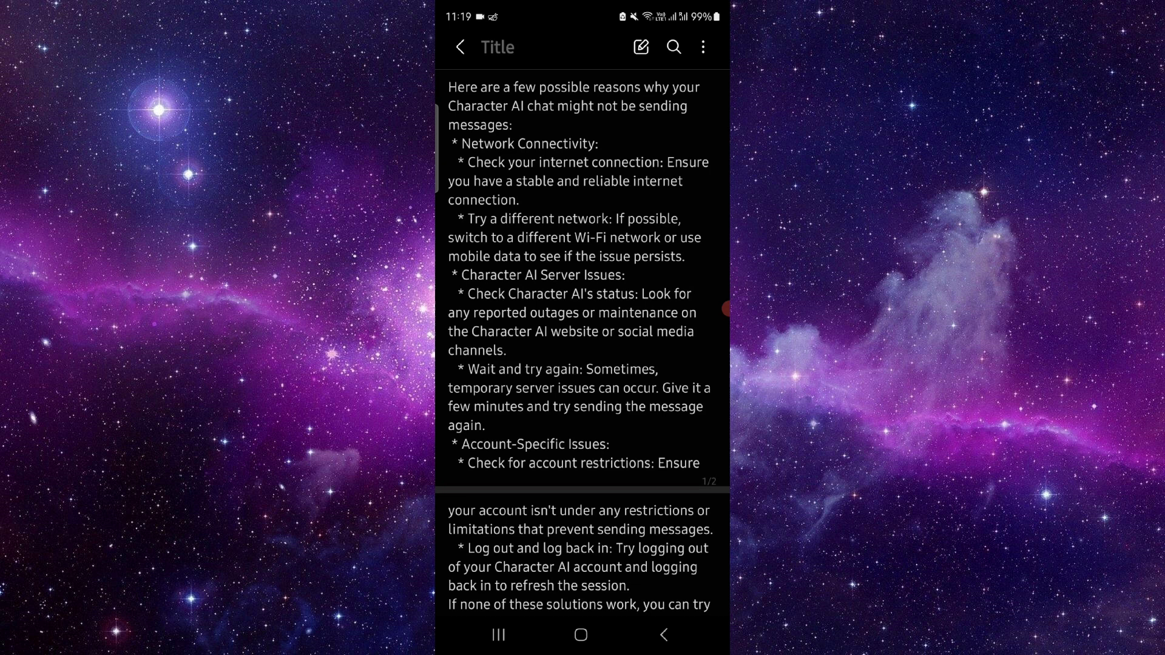
scroll(583, 364, "down", 3)
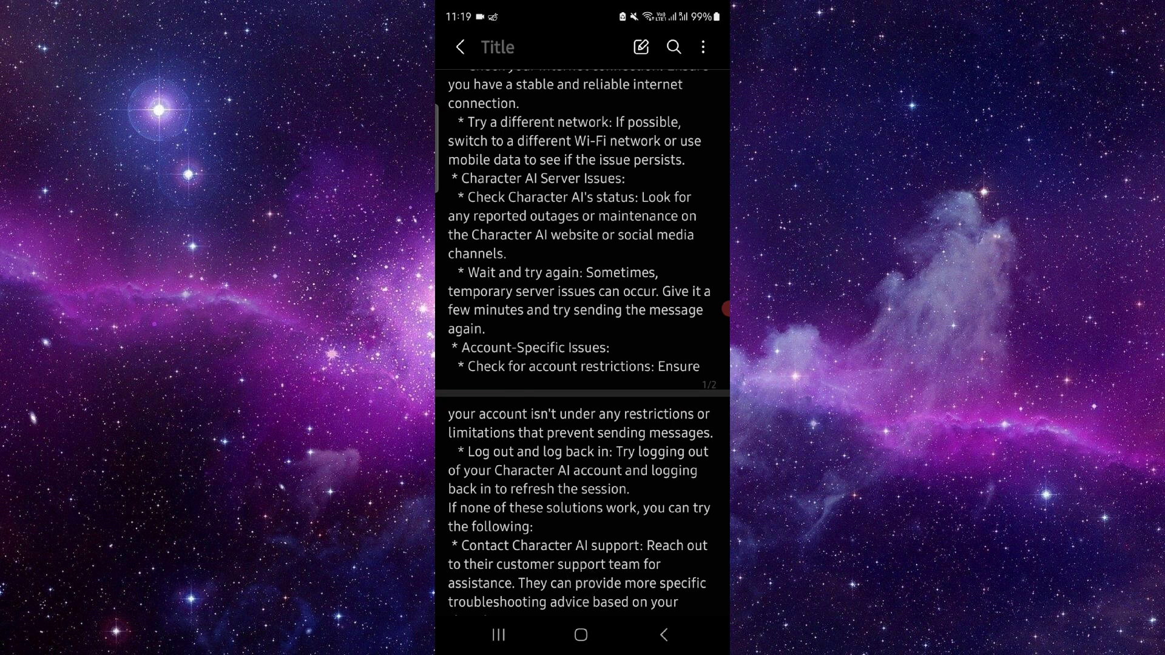
scroll(583, 364, "down", 2)
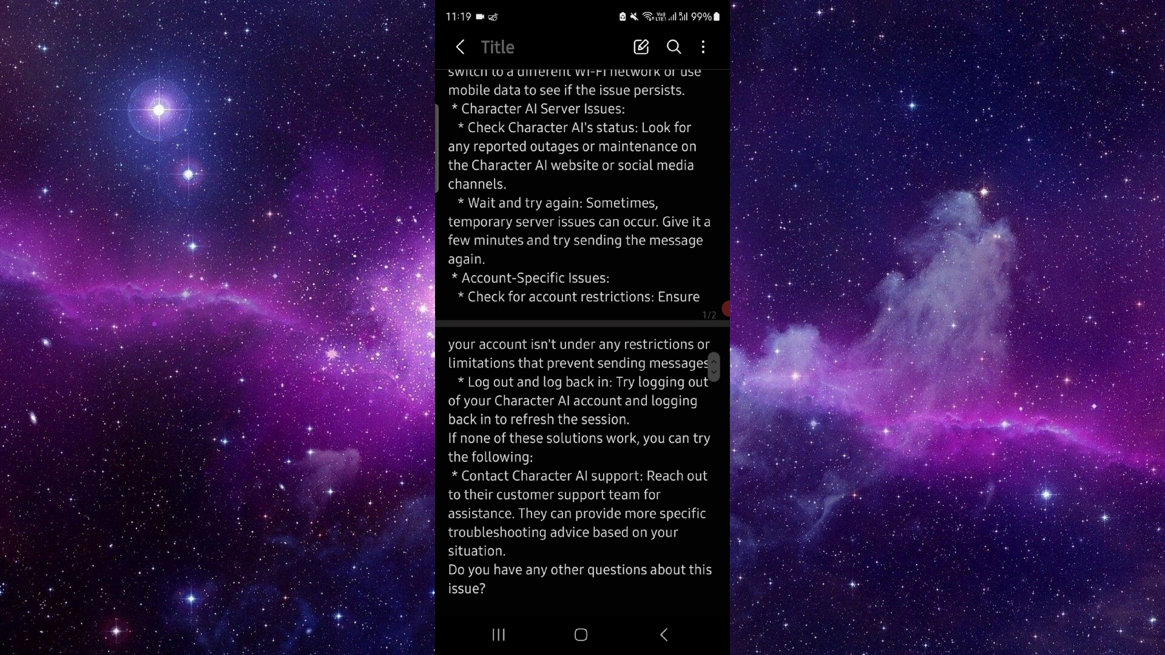
scroll(583, 365, "down", 1)
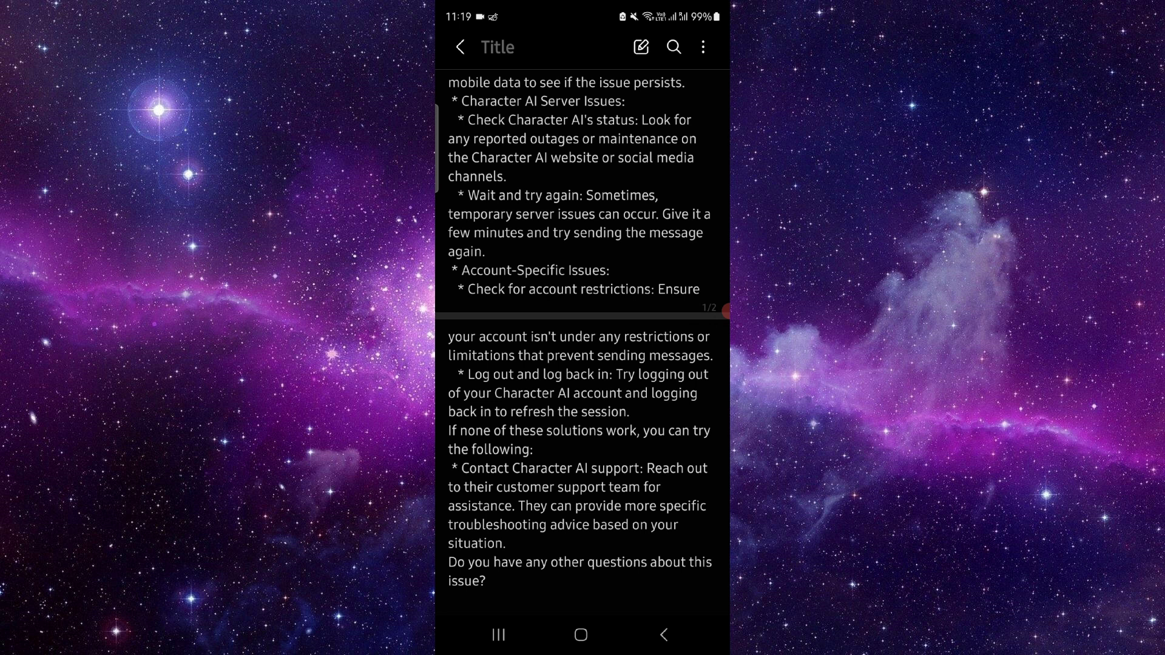
key("super")
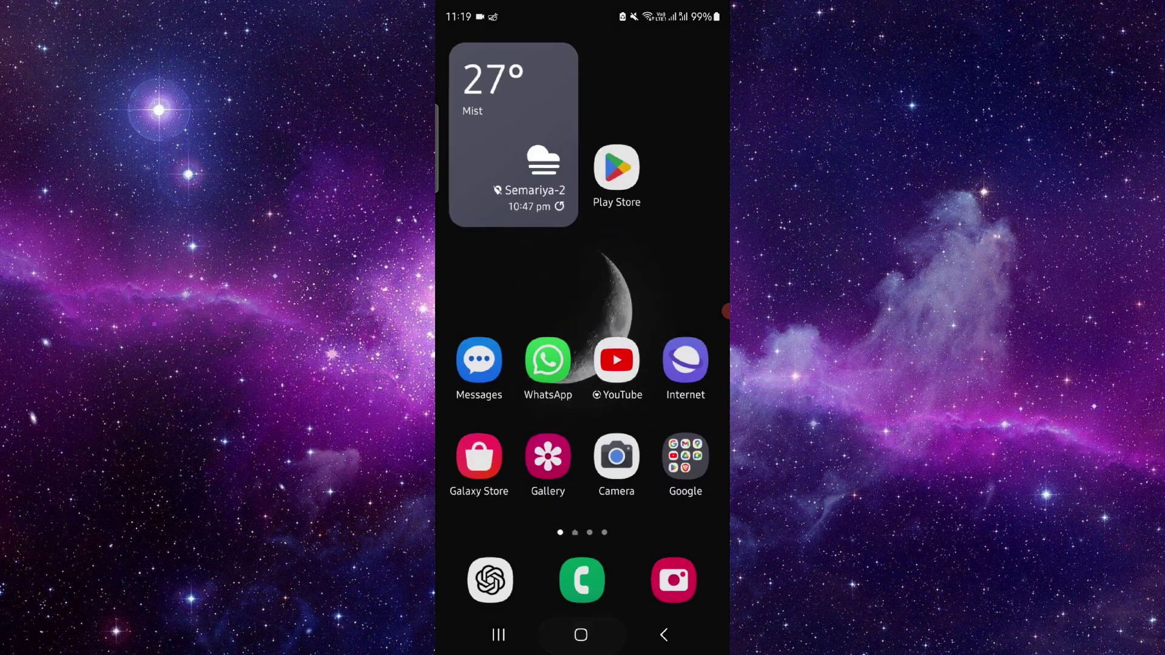